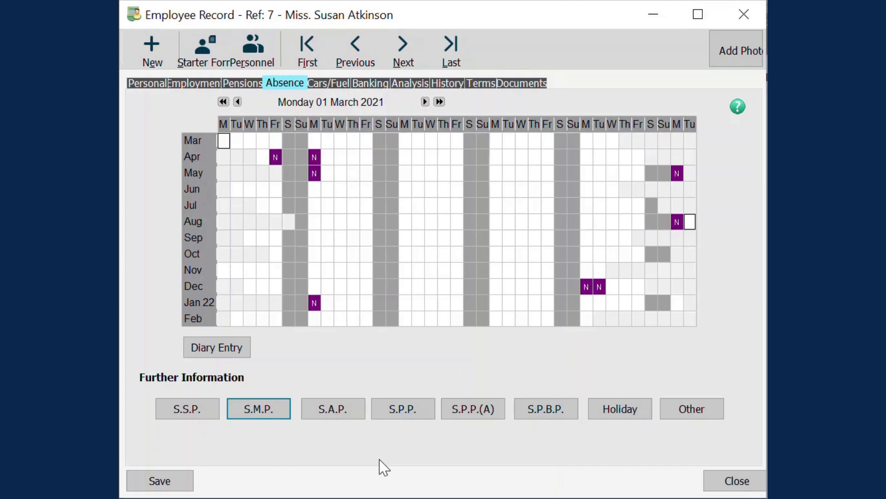
Open the employee's statutory maternity pay details and set the expected baby arrival date to 15/09/2021.
click(248, 408)
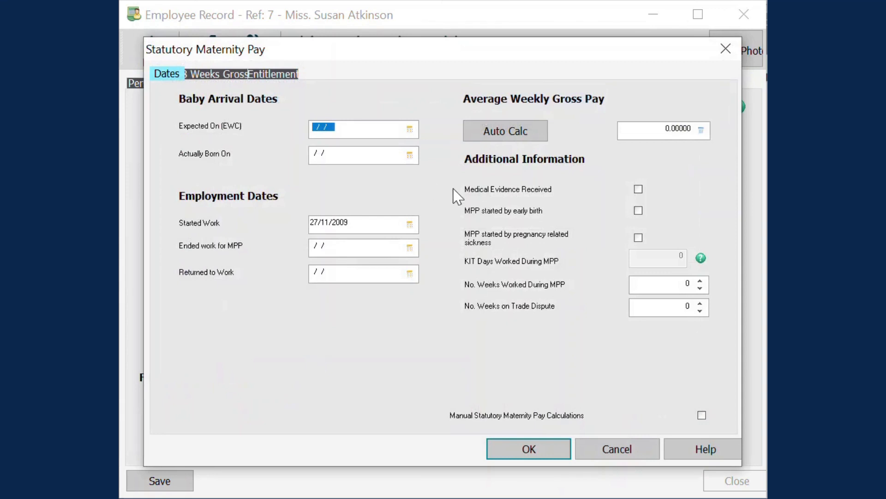
text(15092021)
key(Tab)
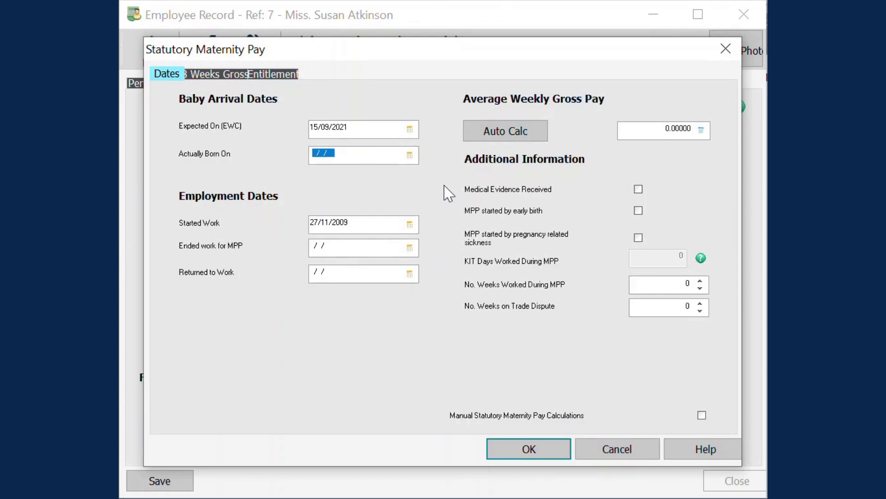
key(Tab)
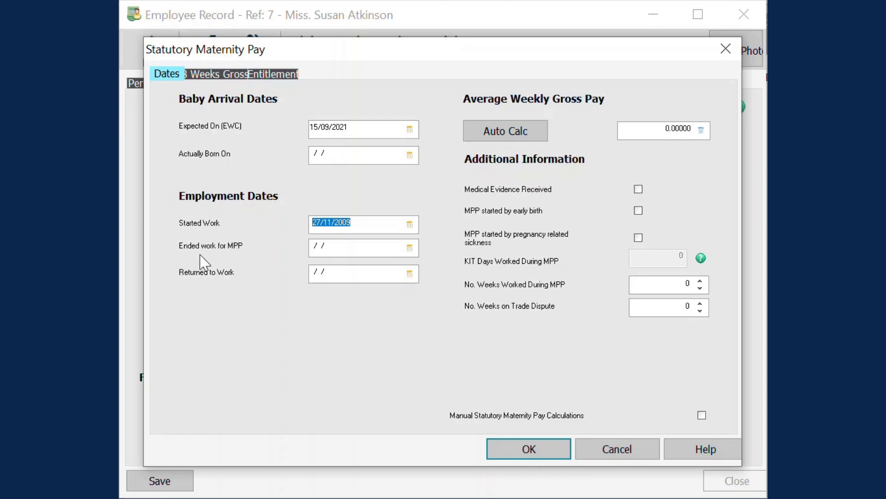
Set the Ended work for MPP date to 15/08/2021 and mark the medical evidence as received.
key(Tab)
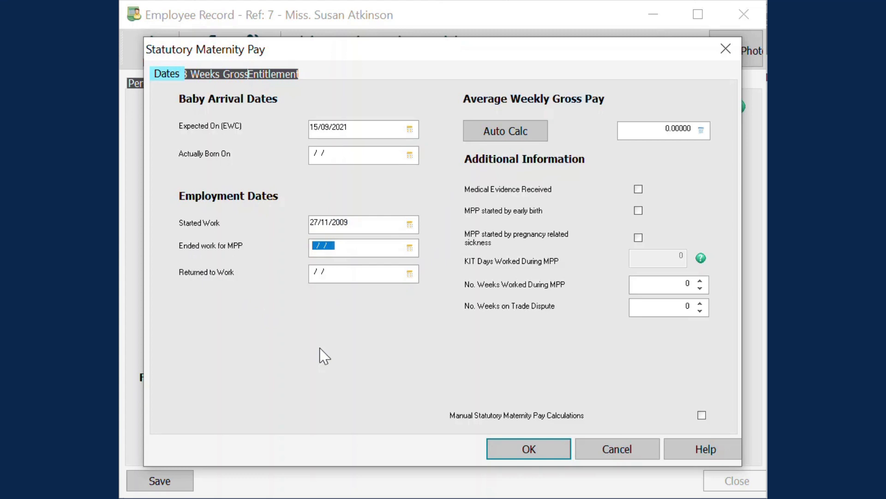
text(15082021)
key(Tab)
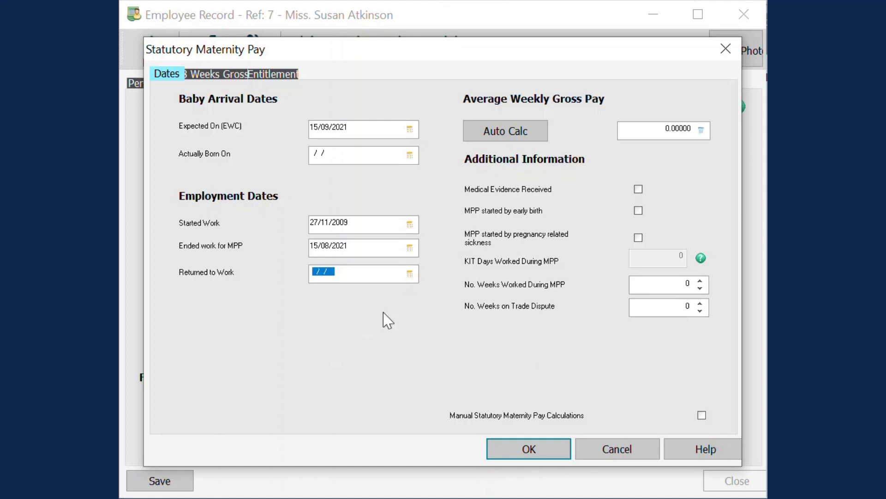
click(639, 189)
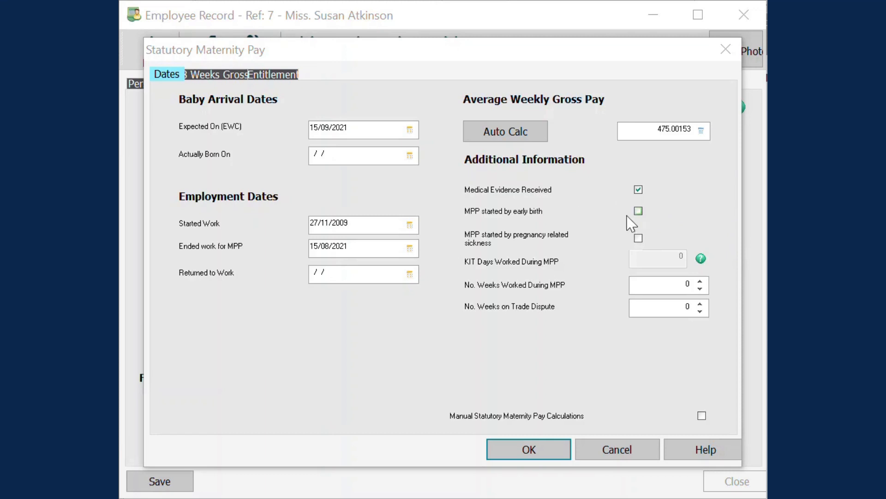
Mark the MPP as started by early birth, enter 01/08/2021 as the actual birth date and accept the notice.
click(638, 211)
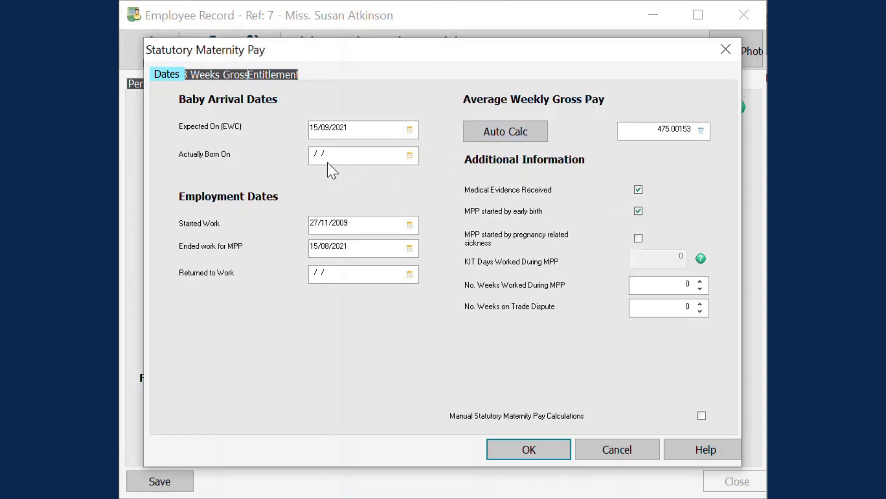
click(334, 153)
text(01082021)
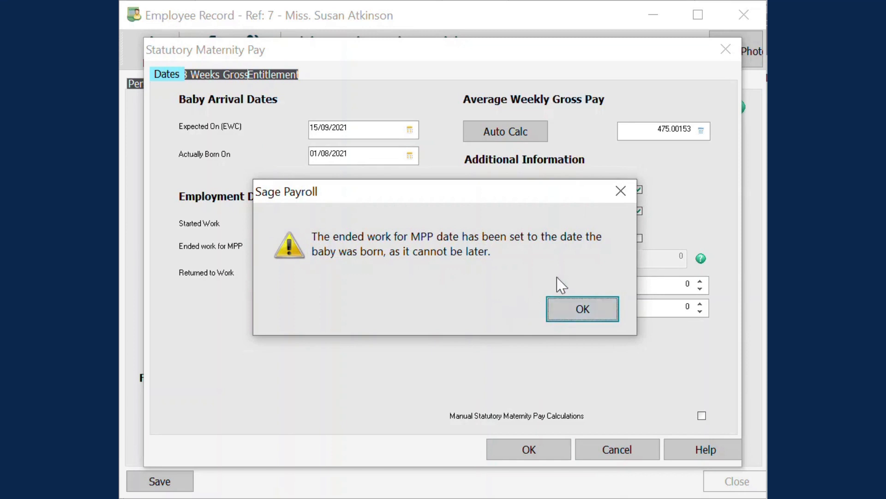
click(576, 312)
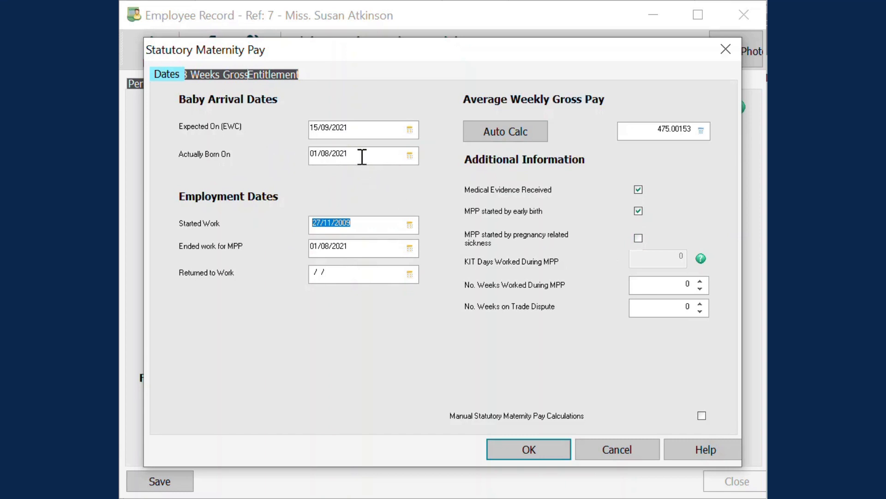
Reverse the early birth entry: clear the actual birth date, restore Ended work for MPP to 15/08/2021 and unmark early birth.
click(363, 154)
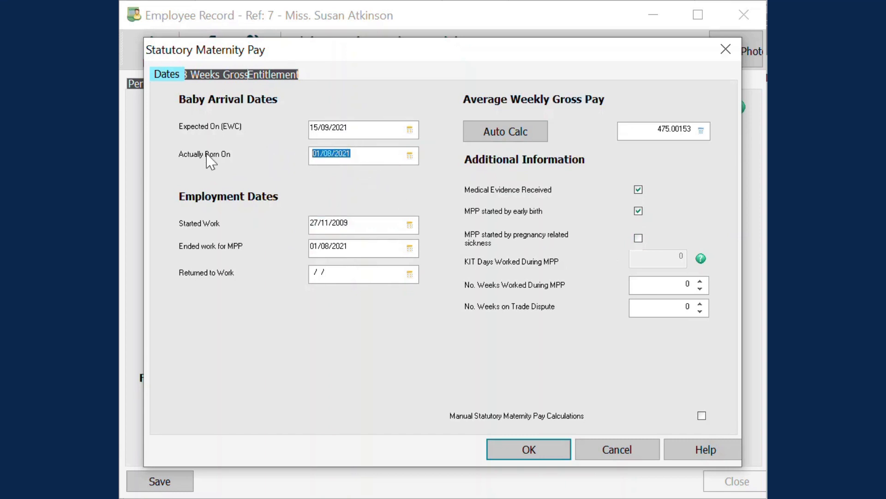
key(Delete)
key(Tab)
key(Tab)
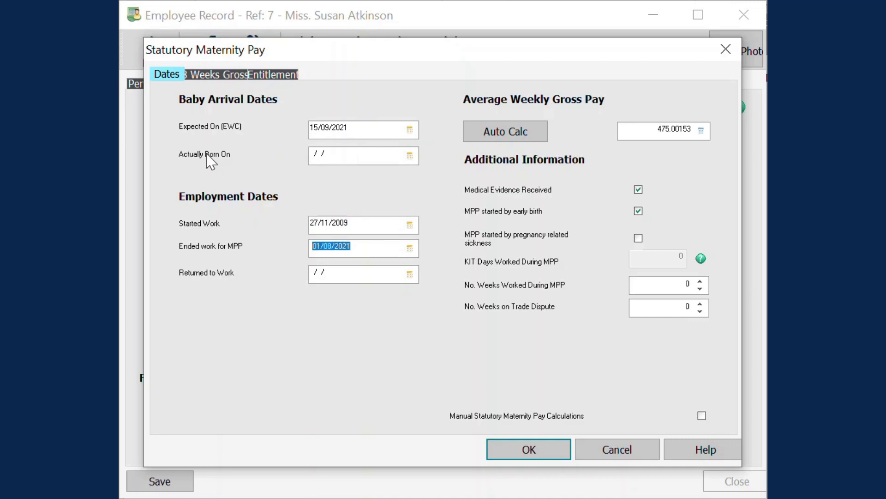
text(15082021)
key(Tab)
key(Tab)
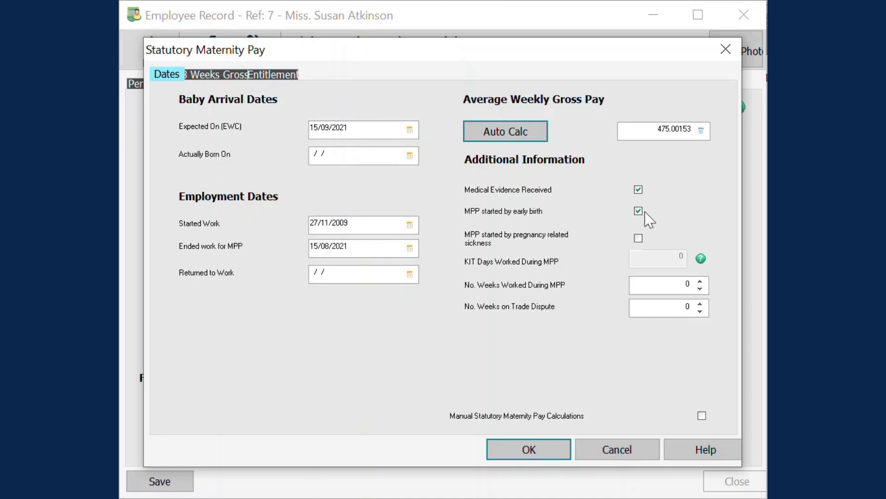
click(638, 211)
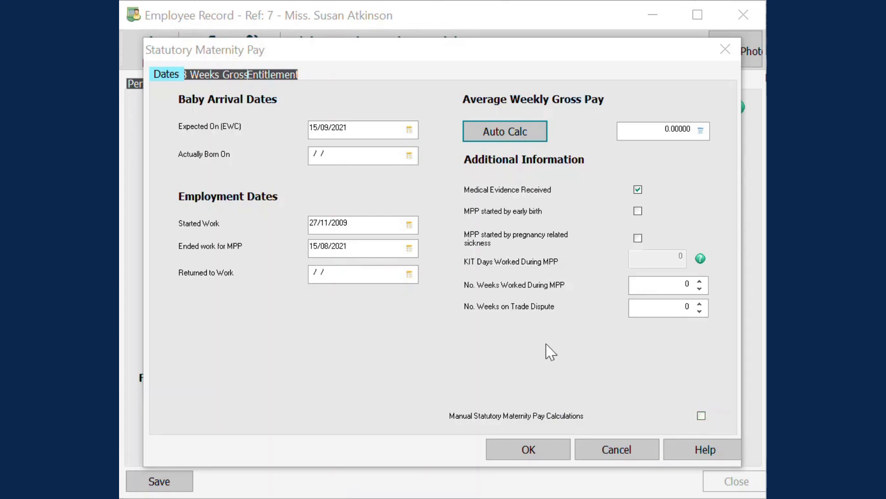
Calculate the average weekly gross pay automatically and review the eight weeks of payment history behind it.
click(496, 134)
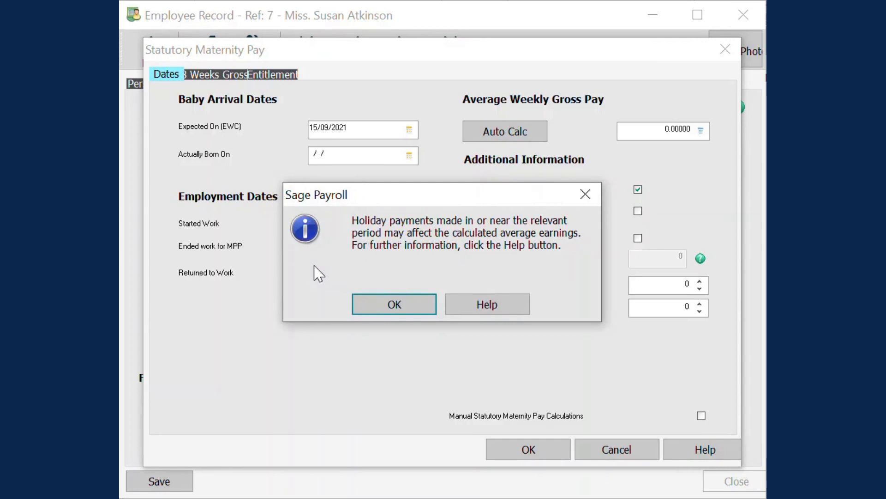
click(385, 309)
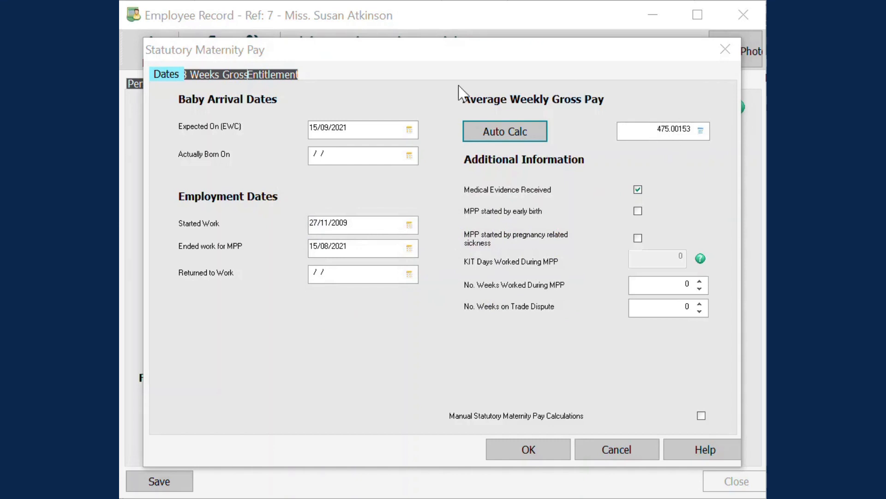
click(204, 79)
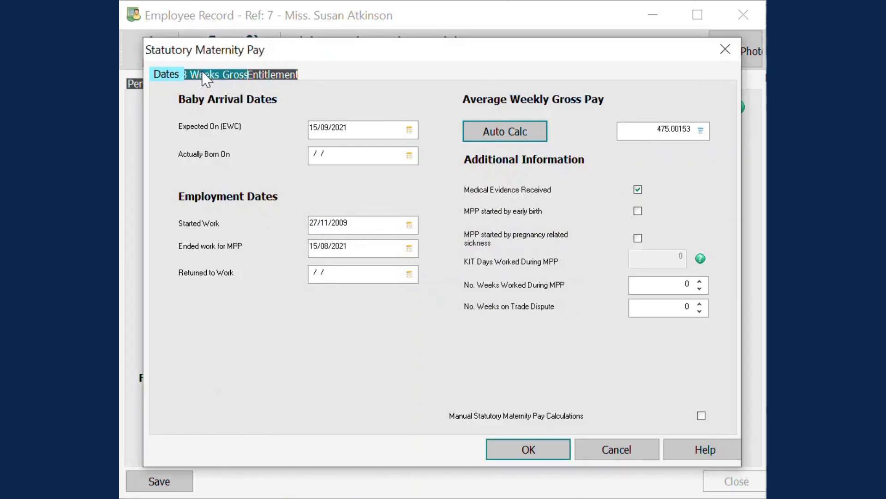
click(206, 78)
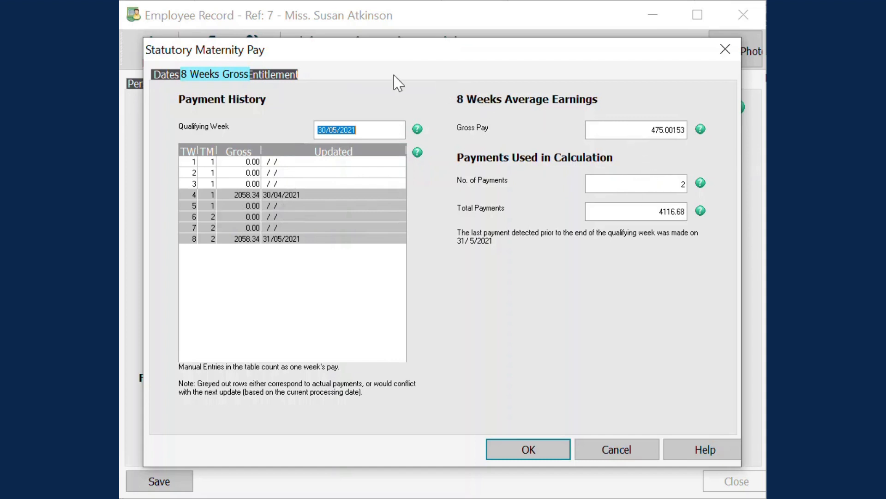
Review the maternity pay entitlement, accept the maternity pay details and save the employee record.
click(281, 76)
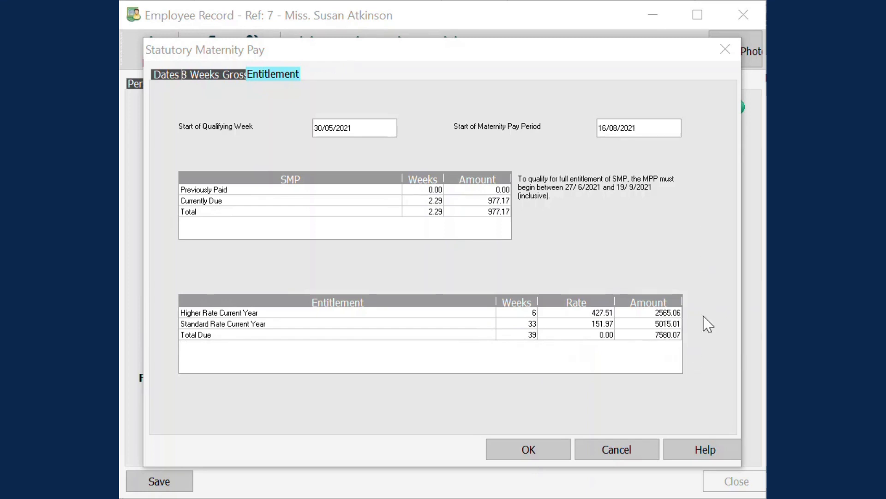
click(521, 450)
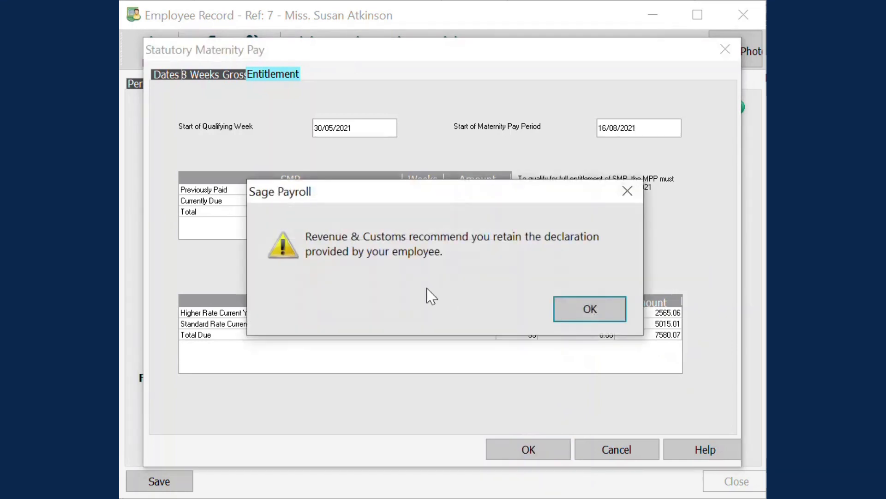
click(580, 316)
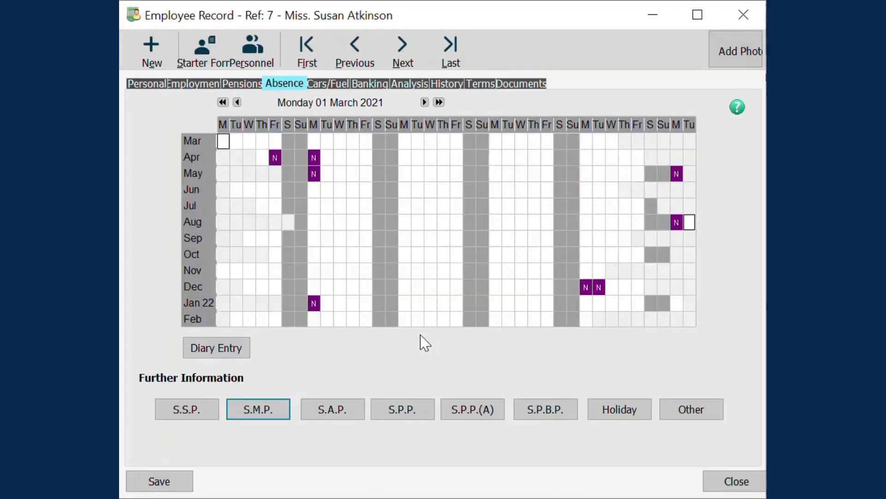
click(179, 481)
Reopen the employee's statutory maternity pay details to check the entries and accept them again.
click(276, 415)
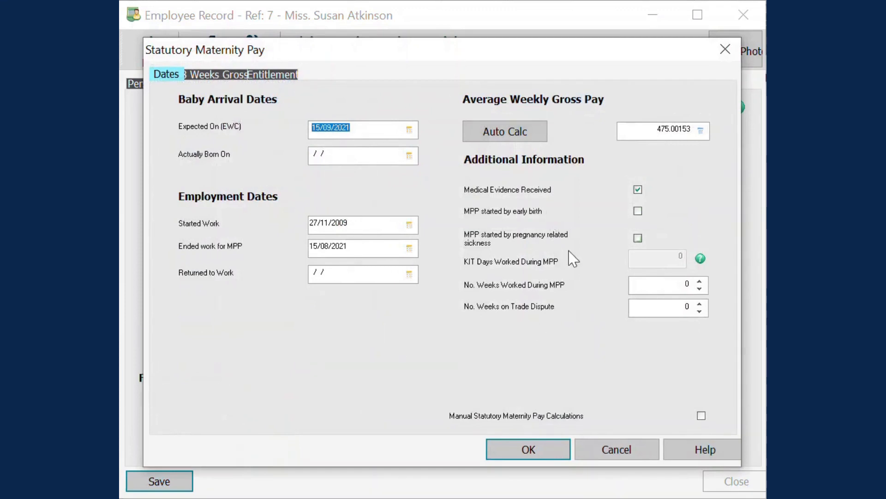
click(535, 450)
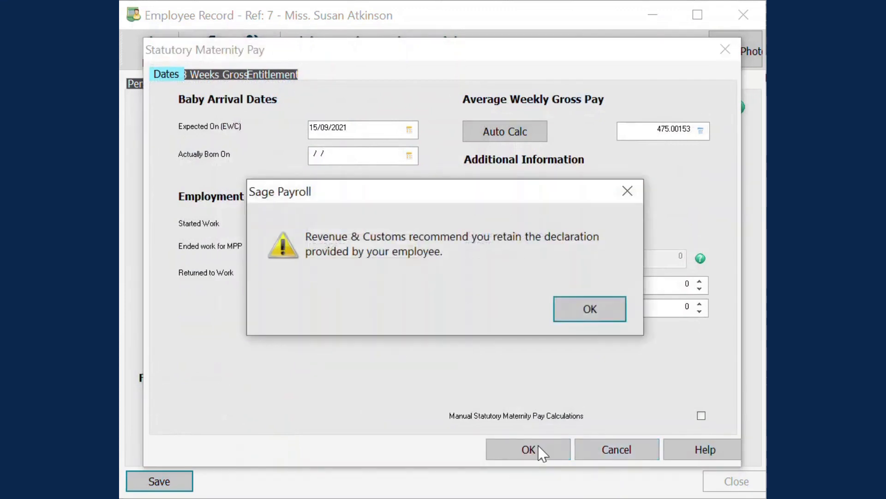
click(615, 324)
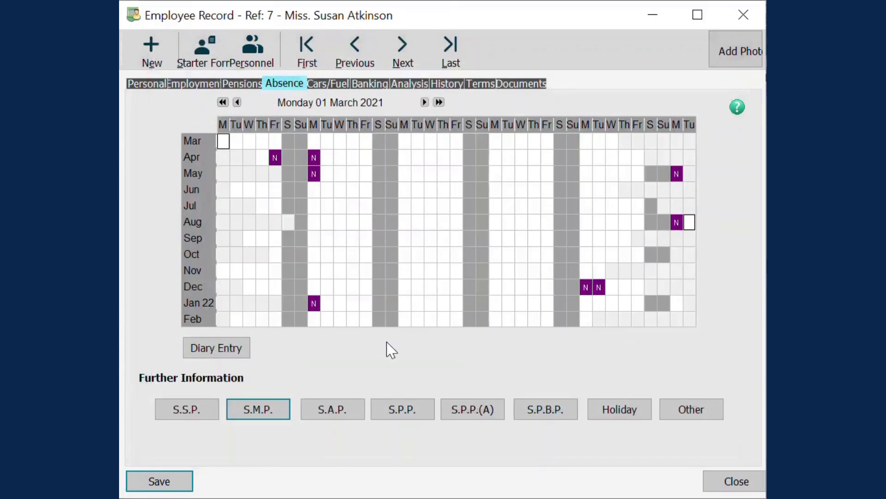